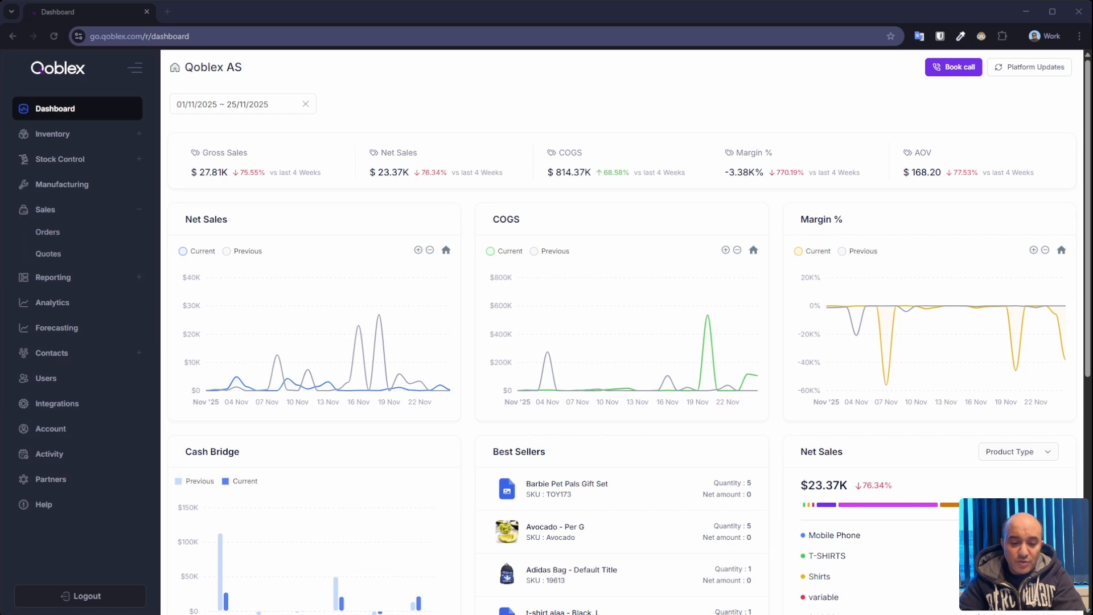
# Step: Open the sales orders list and look through the listed orders
pyautogui.click(56, 232)
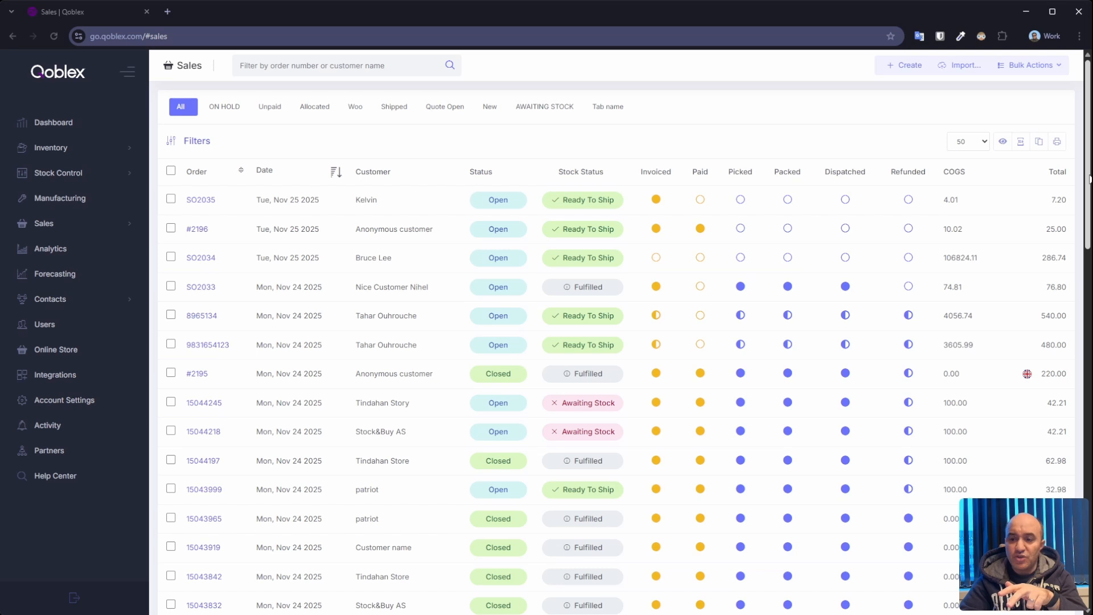
pyautogui.scroll(-3, 1090, 178)
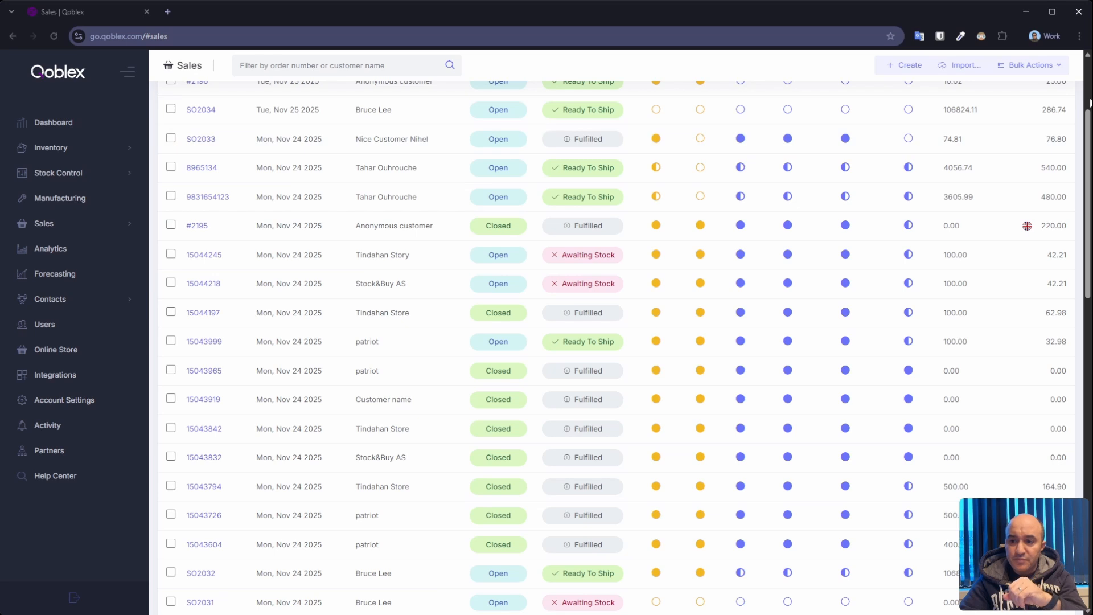
pyautogui.scroll(3, 1090, 104)
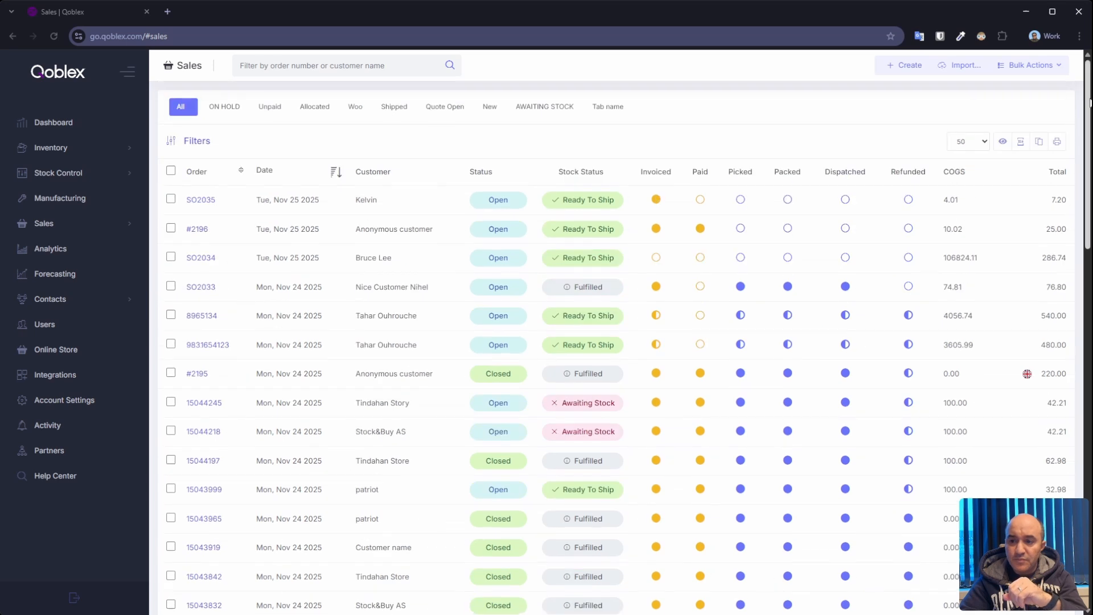
# Step: Show the Shipped On column in the orders list, and hide it again
pyautogui.click(1003, 144)
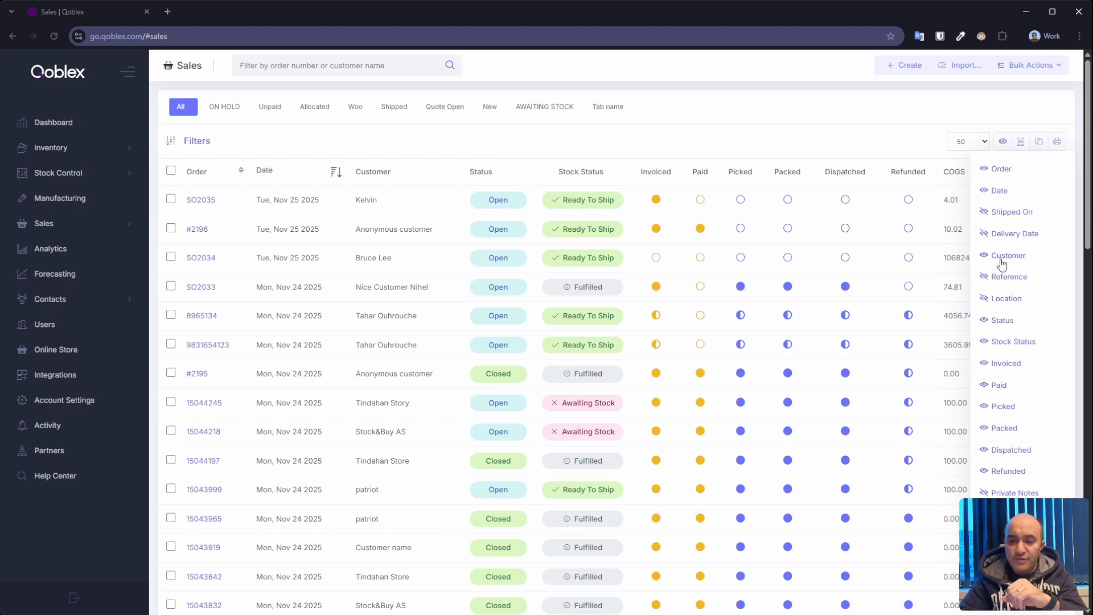
pyautogui.click(993, 215)
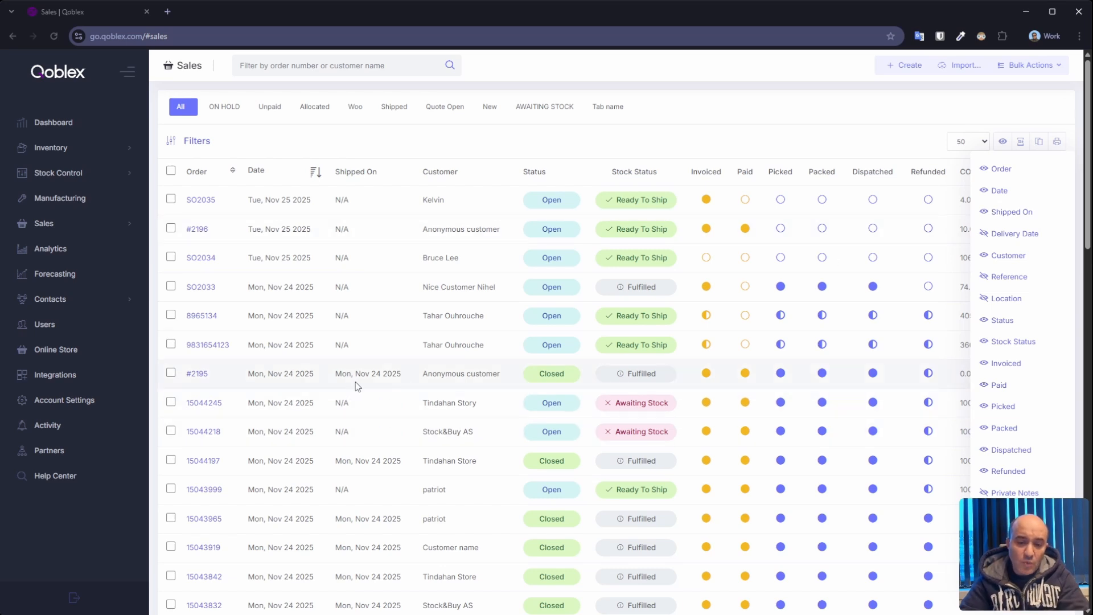
pyautogui.click(1004, 216)
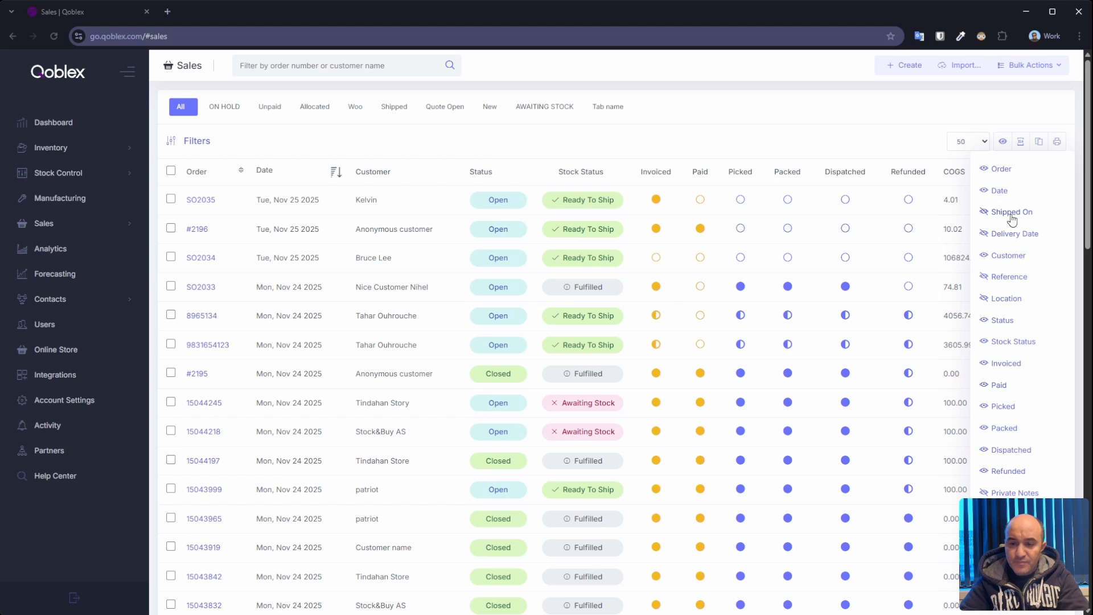
pyautogui.click(807, 134)
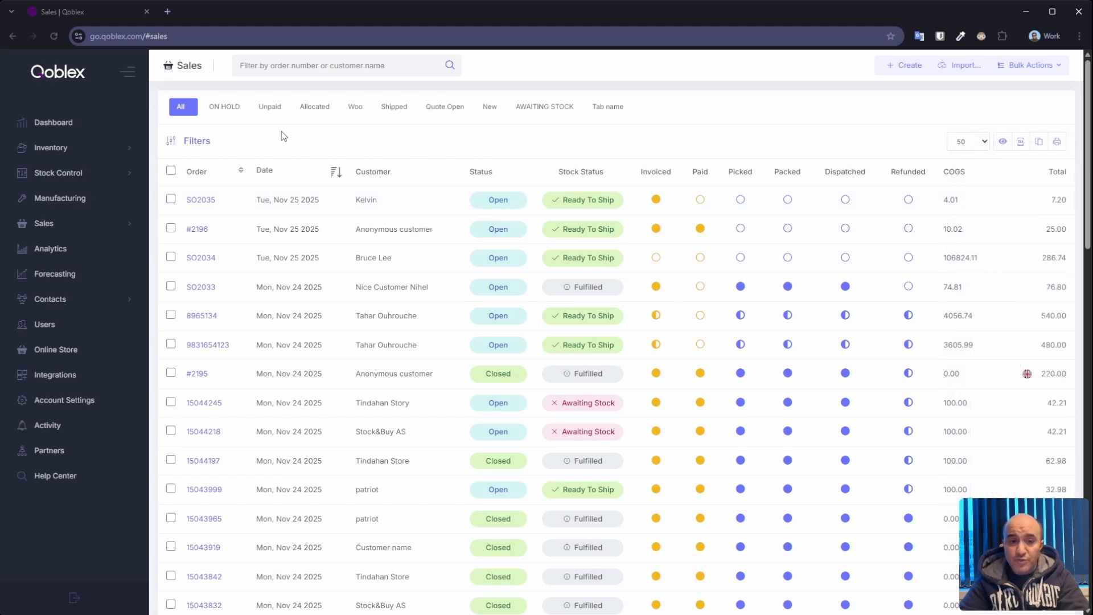
# Step: Open the order filters and examine the options for filtering by order status
pyautogui.click(289, 69)
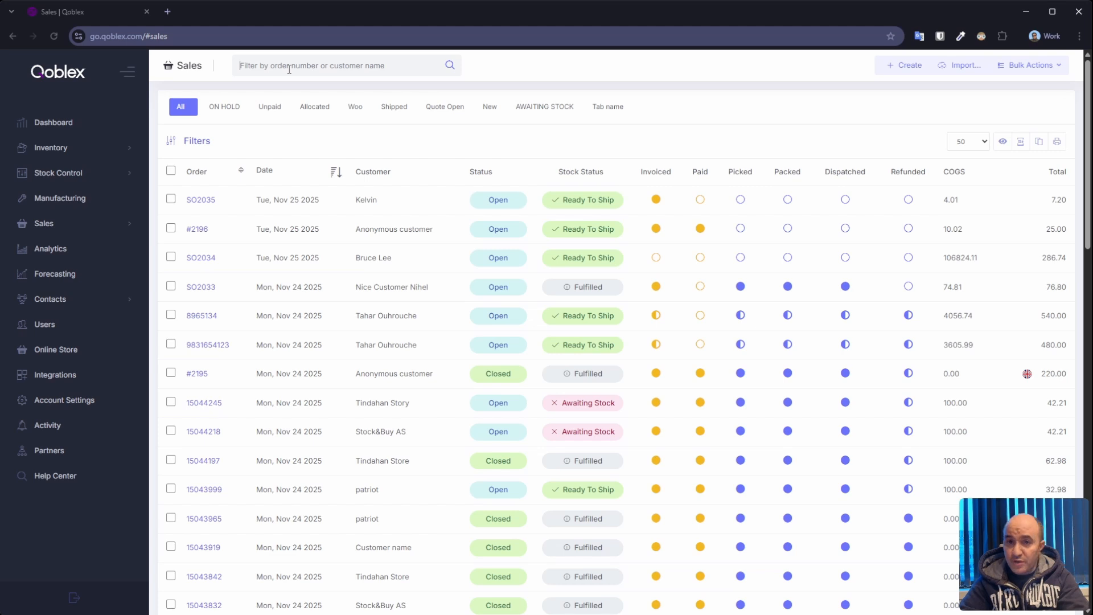
pyautogui.click(196, 141)
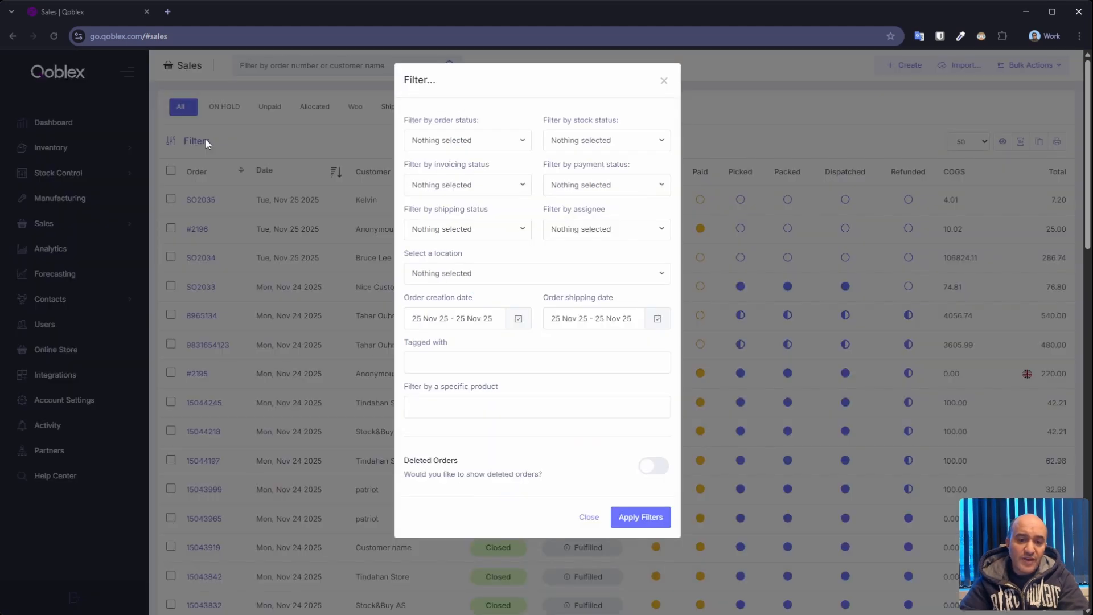
pyautogui.click(426, 141)
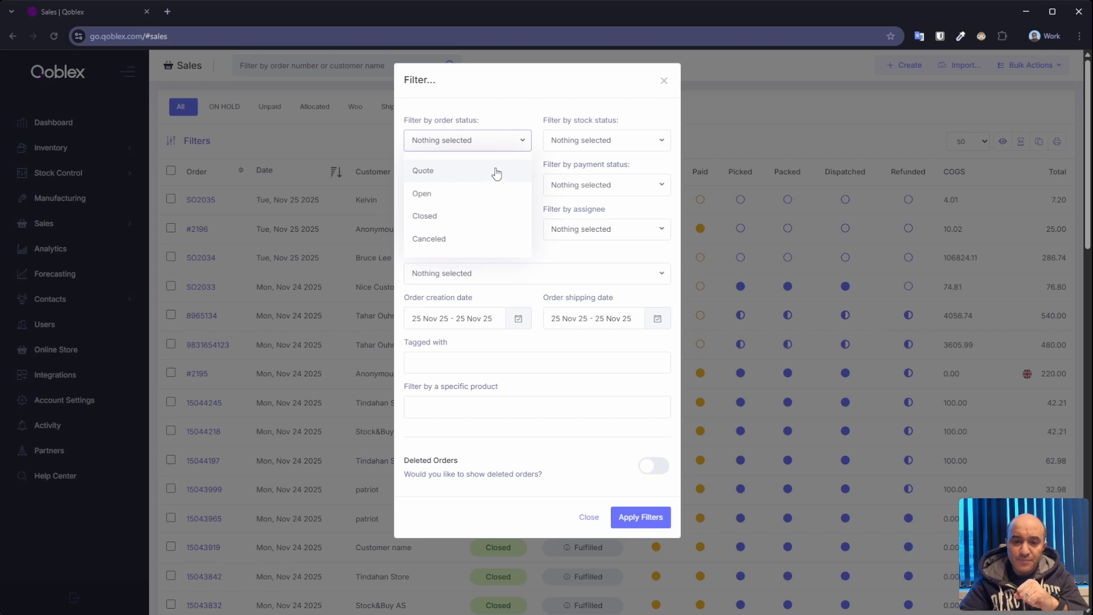
pyautogui.press('Escape')
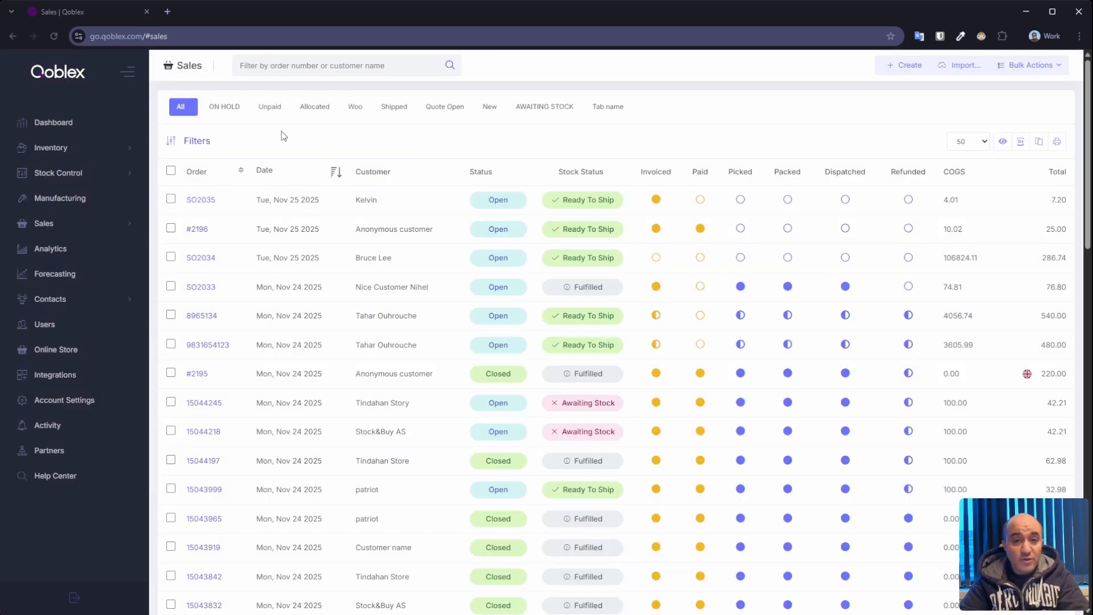
pyautogui.click(290, 69)
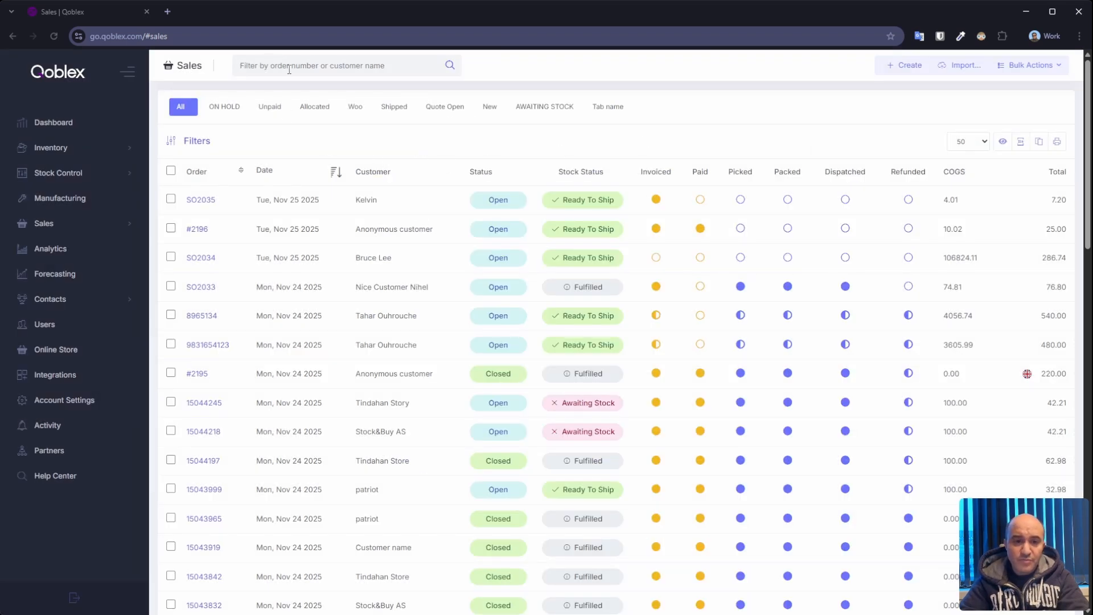
pyautogui.click(196, 141)
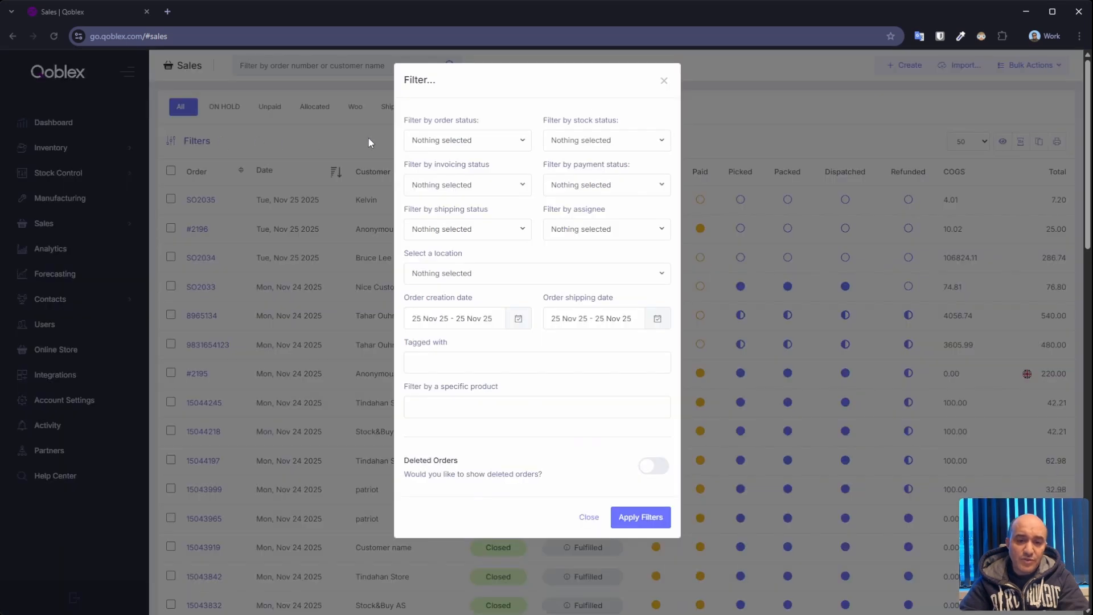
pyautogui.click(427, 142)
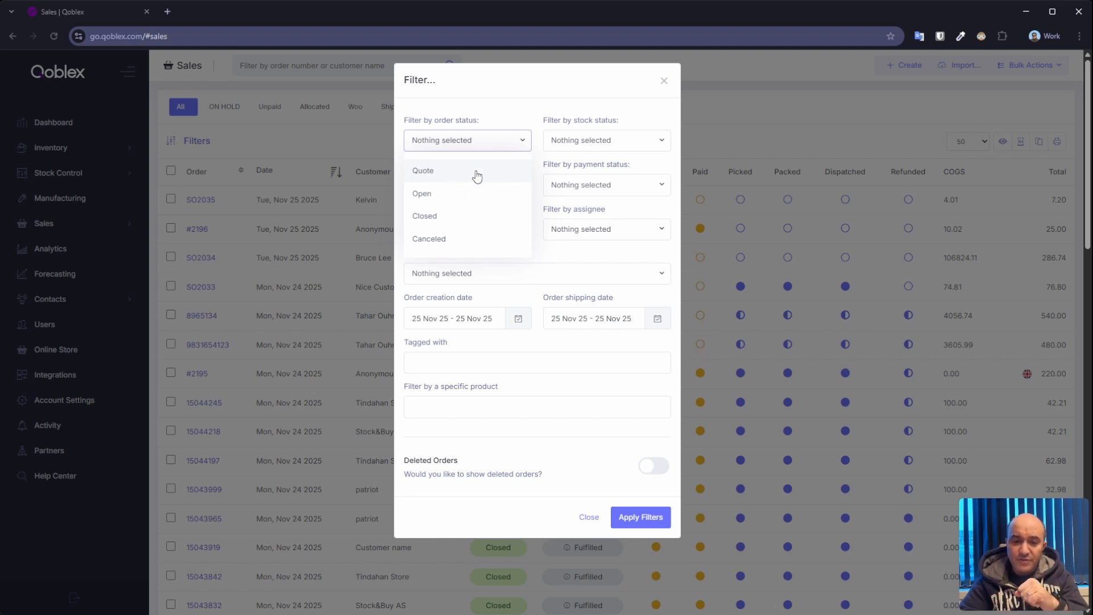
# Step: Try the Awaiting Stock option as the stock status filter, and clear it again
pyautogui.click(563, 141)
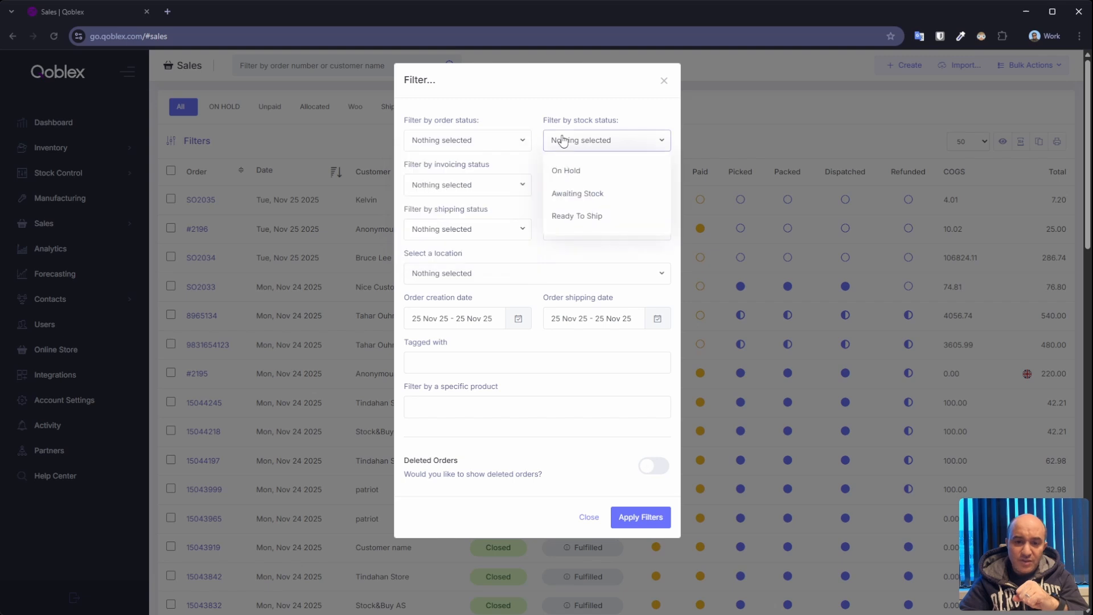
pyautogui.click(573, 194)
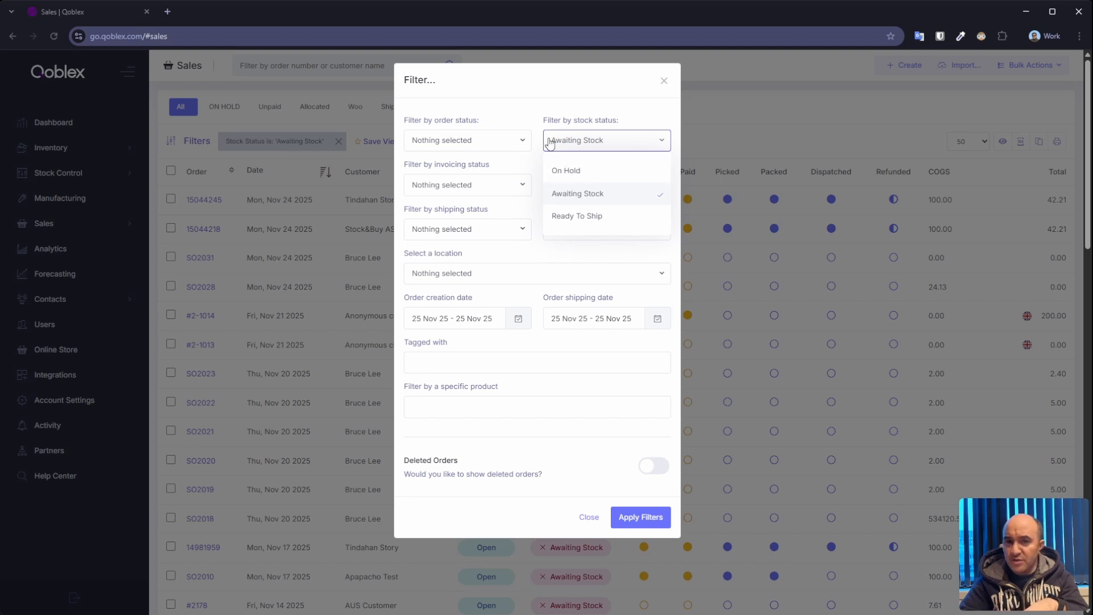
pyautogui.click(519, 120)
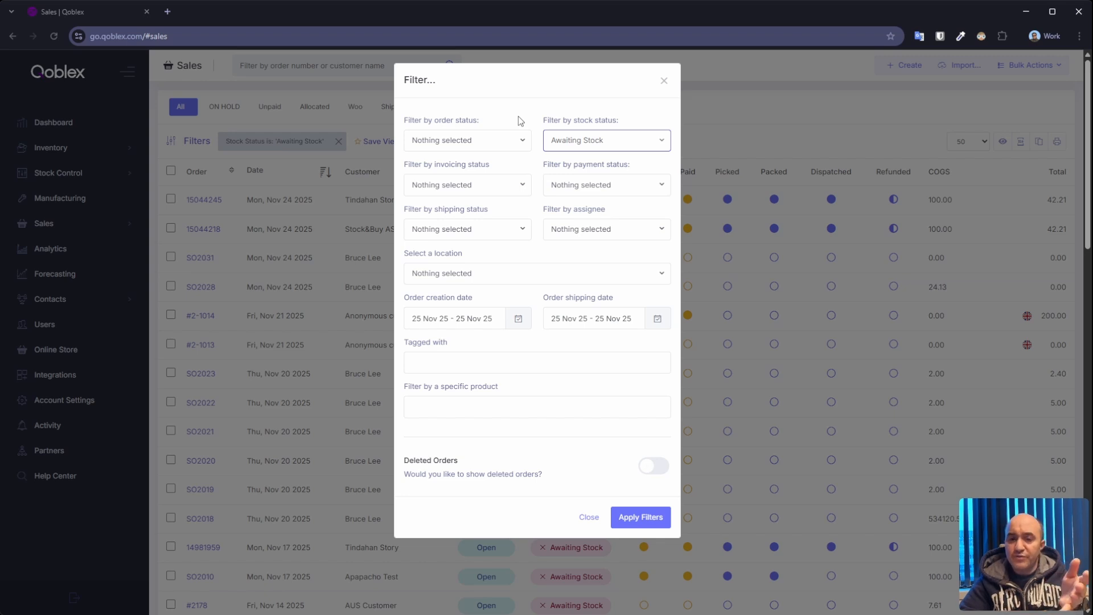
pyautogui.click(572, 145)
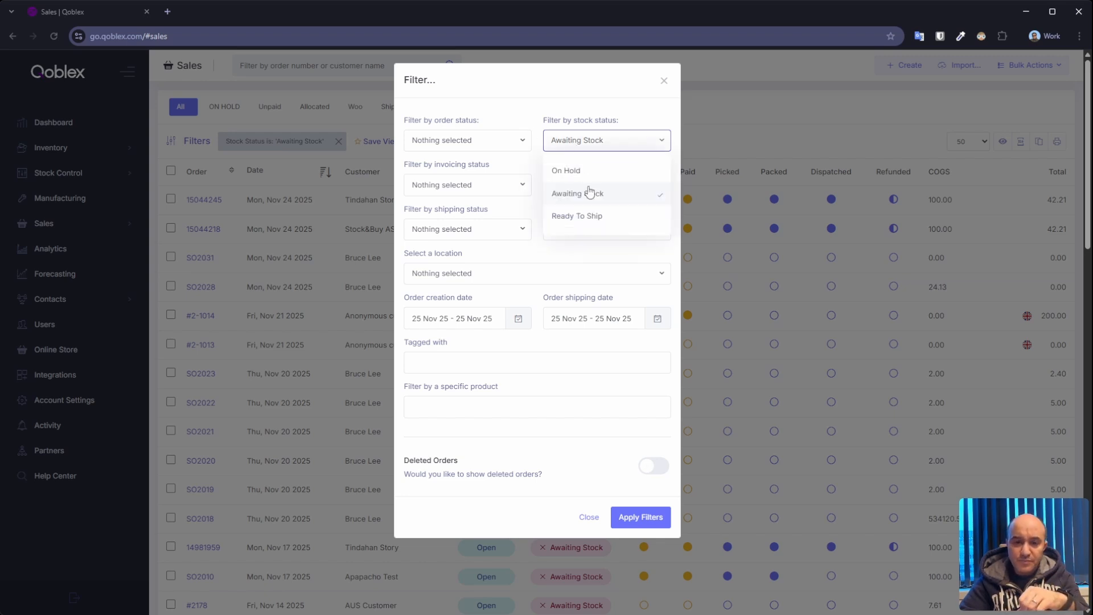
pyautogui.click(590, 193)
# Step: Examine the invoicing status options and the tag and specific product filter fields
pyautogui.click(500, 185)
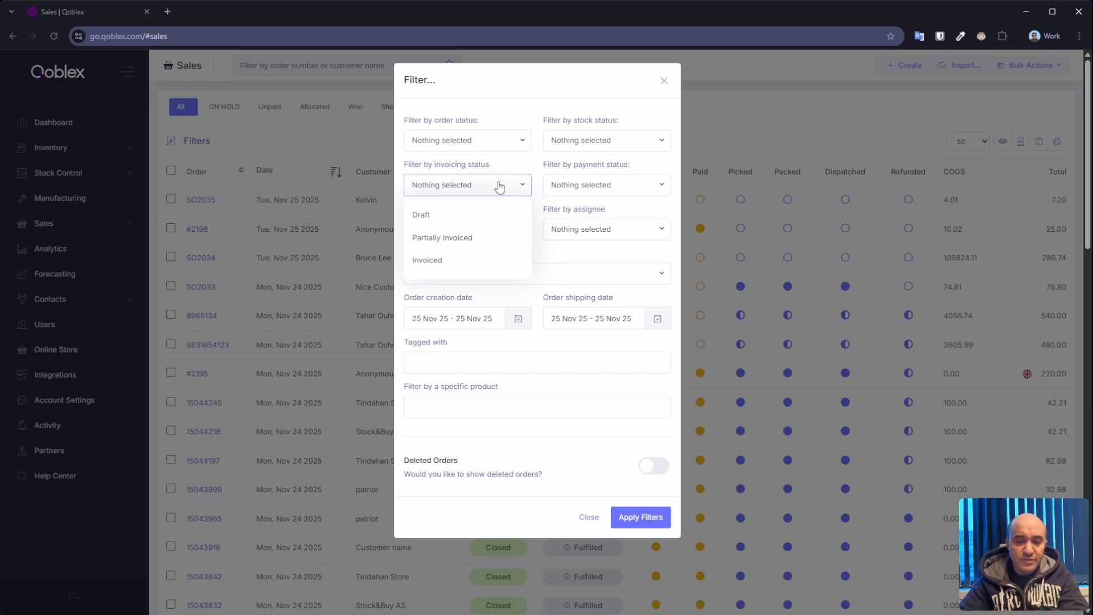
pyautogui.click(532, 165)
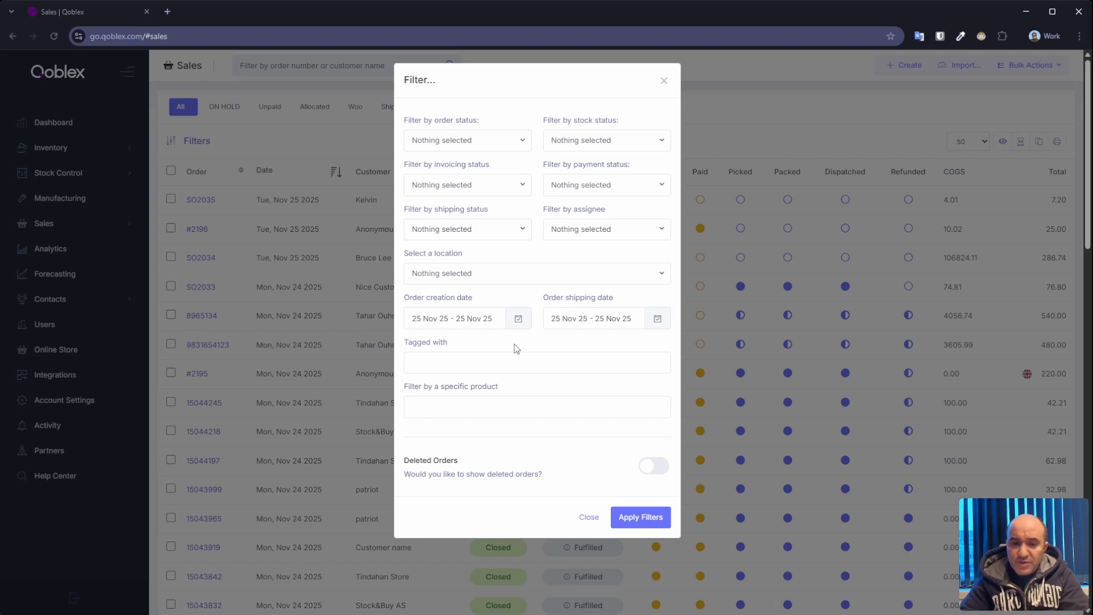
pyautogui.click(475, 362)
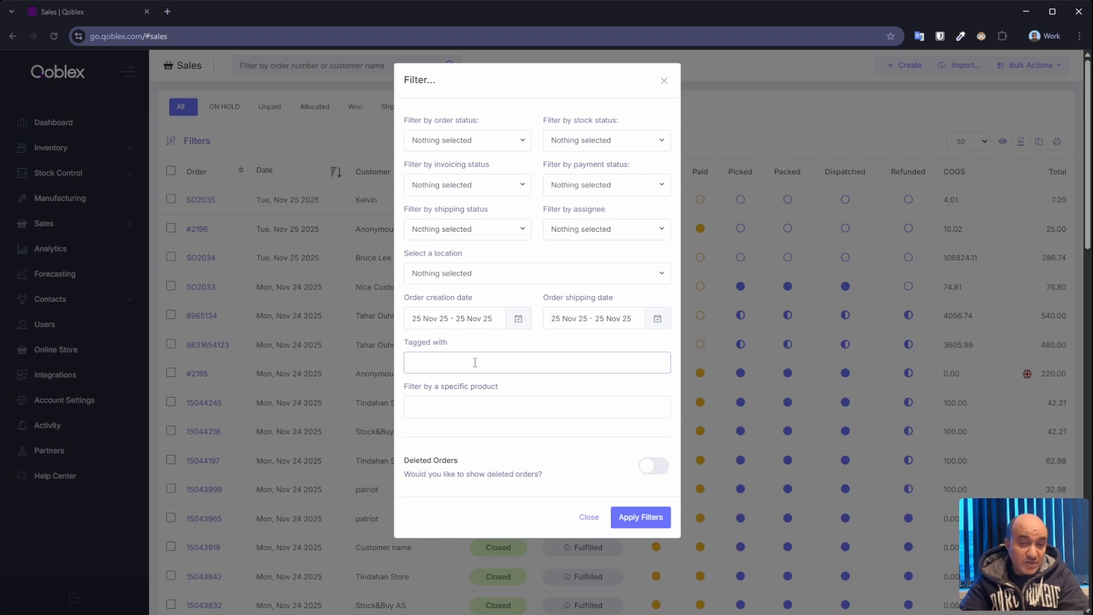
pyautogui.click(461, 413)
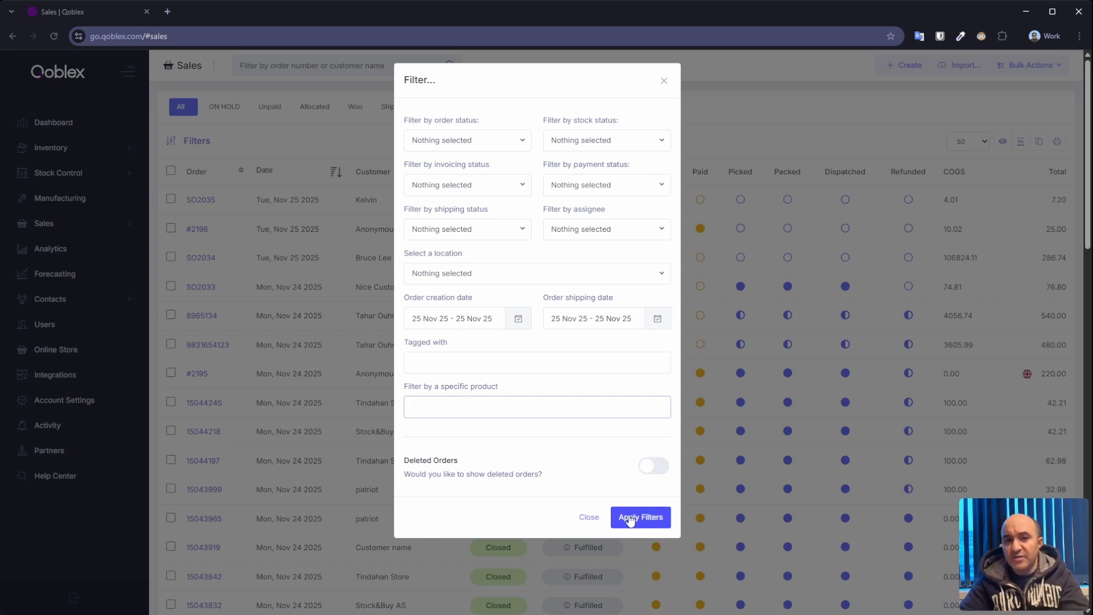
# Step: Filter the sales orders by the order status Quote
pyautogui.click(465, 140)
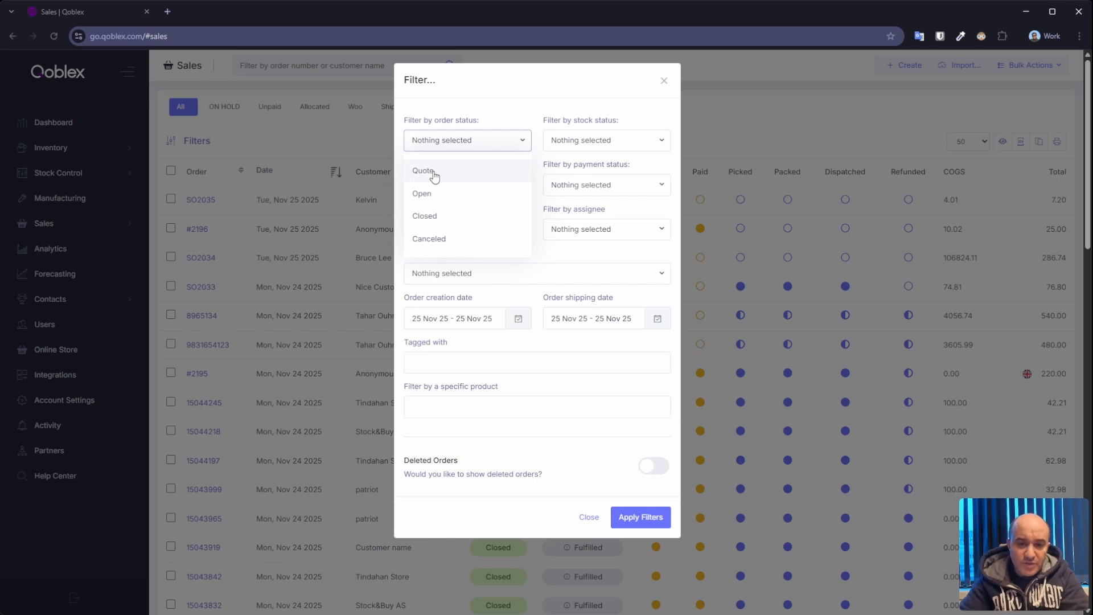
pyautogui.click(436, 174)
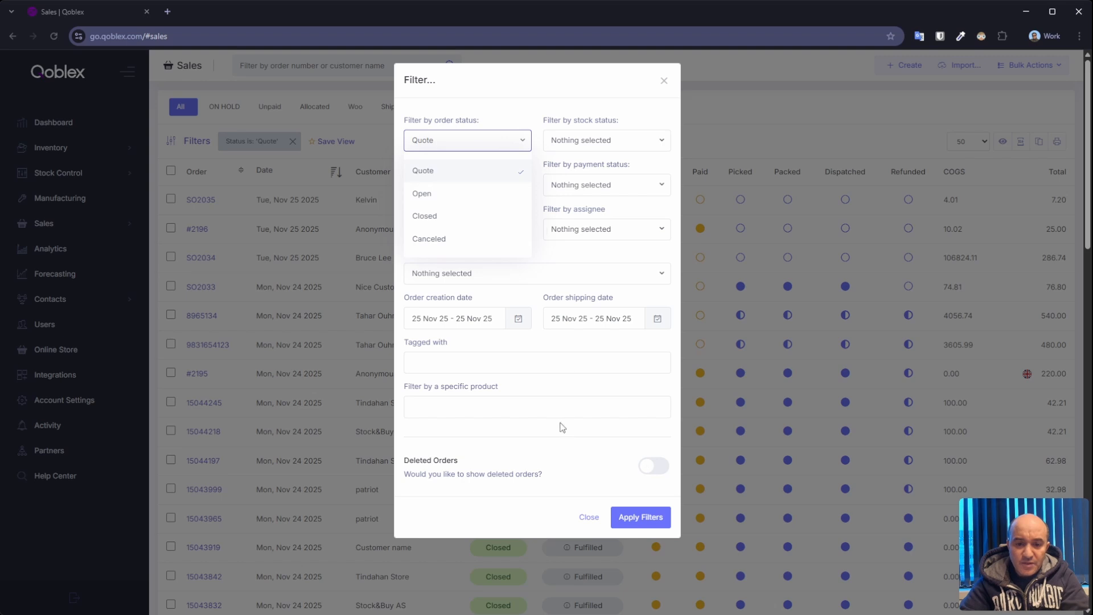
pyautogui.click(638, 518)
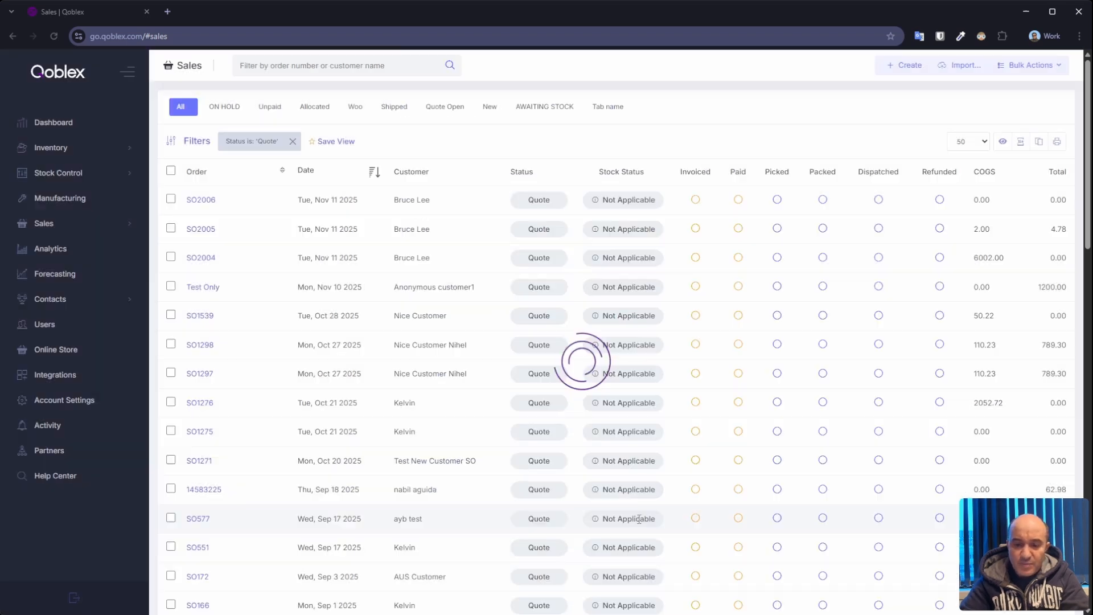
# Step: Save the filtered list as a new view tab named "Quotes"
pyautogui.click(332, 142)
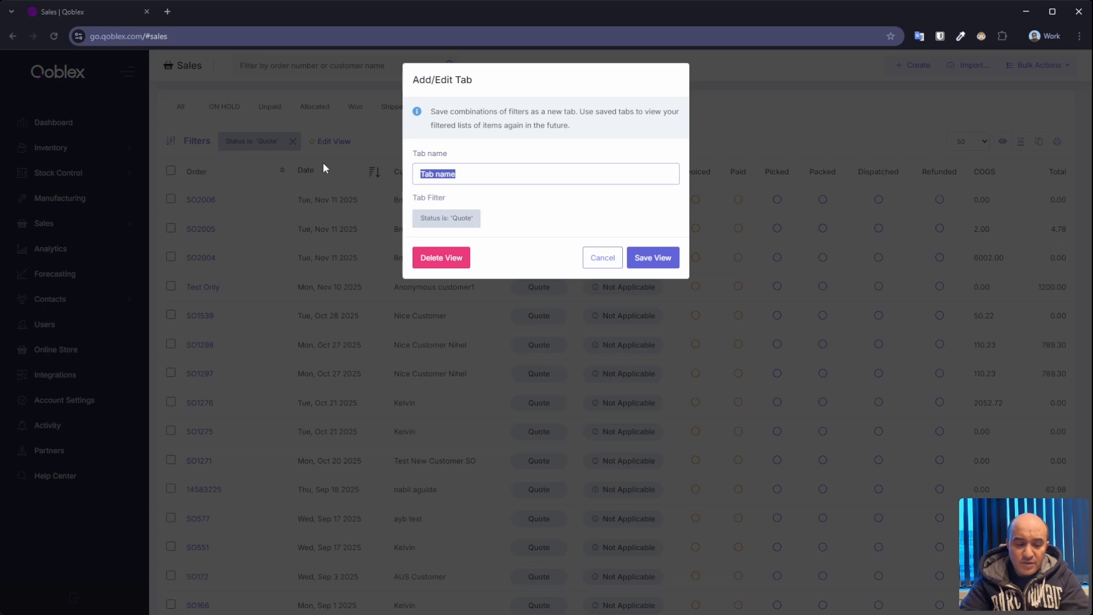
pyautogui.write('Quotes')
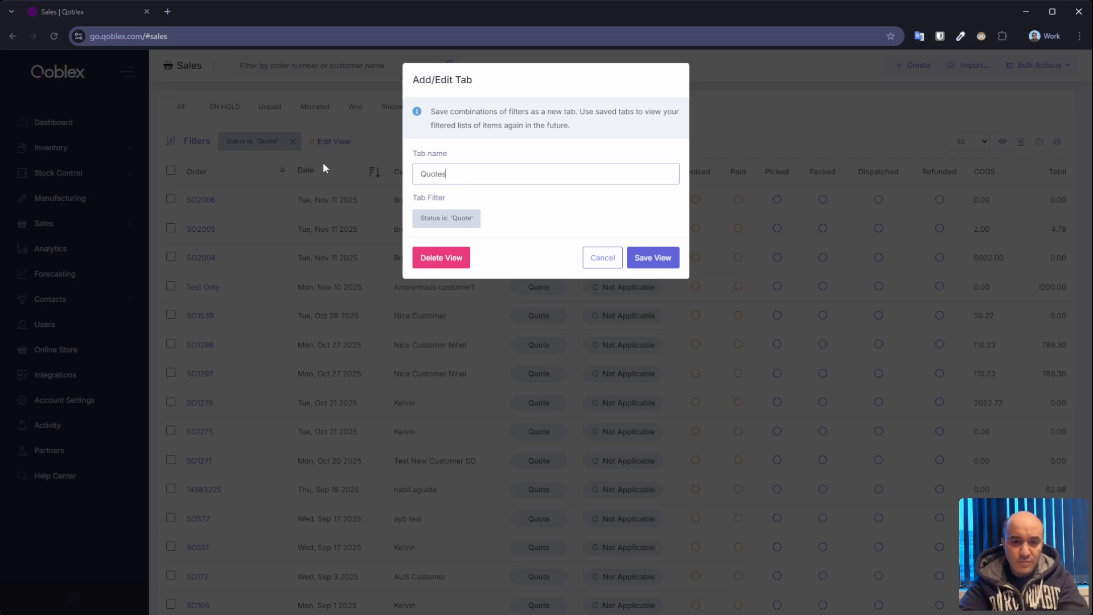
pyautogui.click(652, 257)
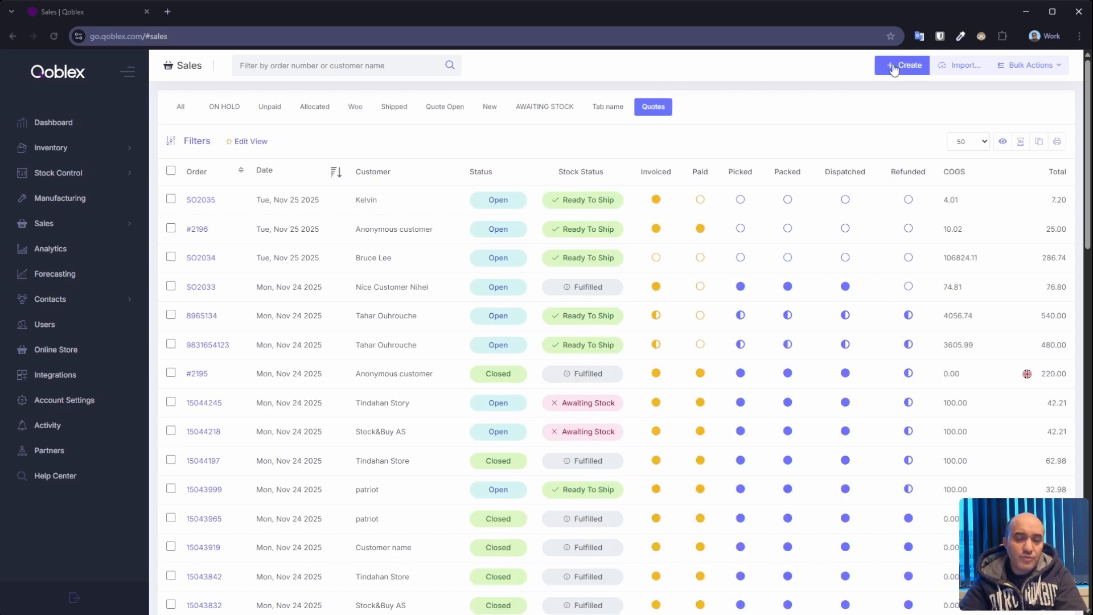
# Step: Review the sales order import settings for the Shopify and WooCommerce stores, and close them without importing
pyautogui.click(955, 69)
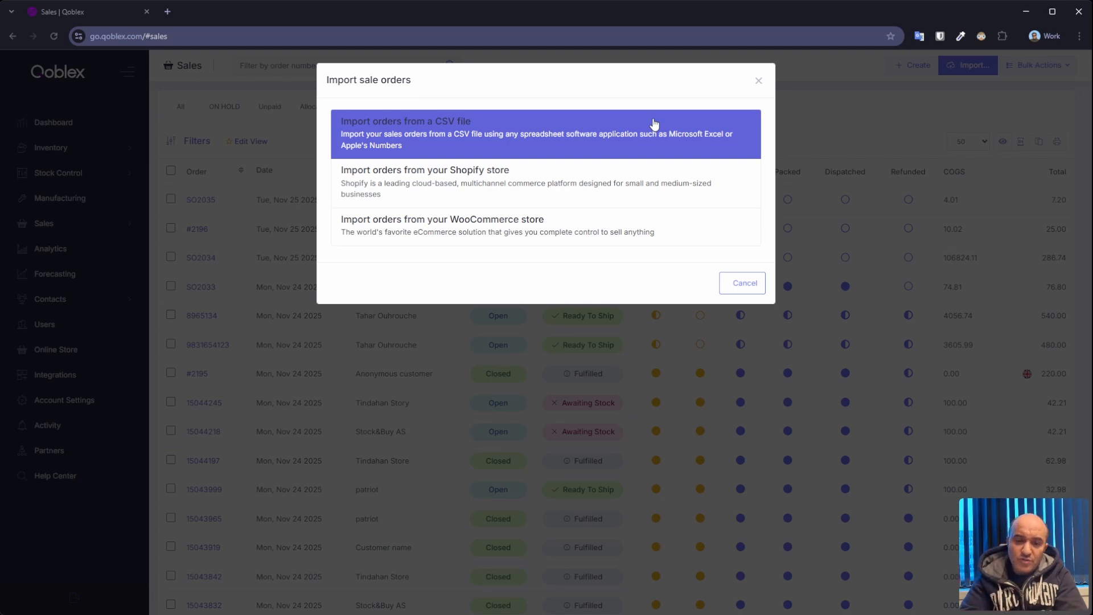
pyautogui.click(514, 183)
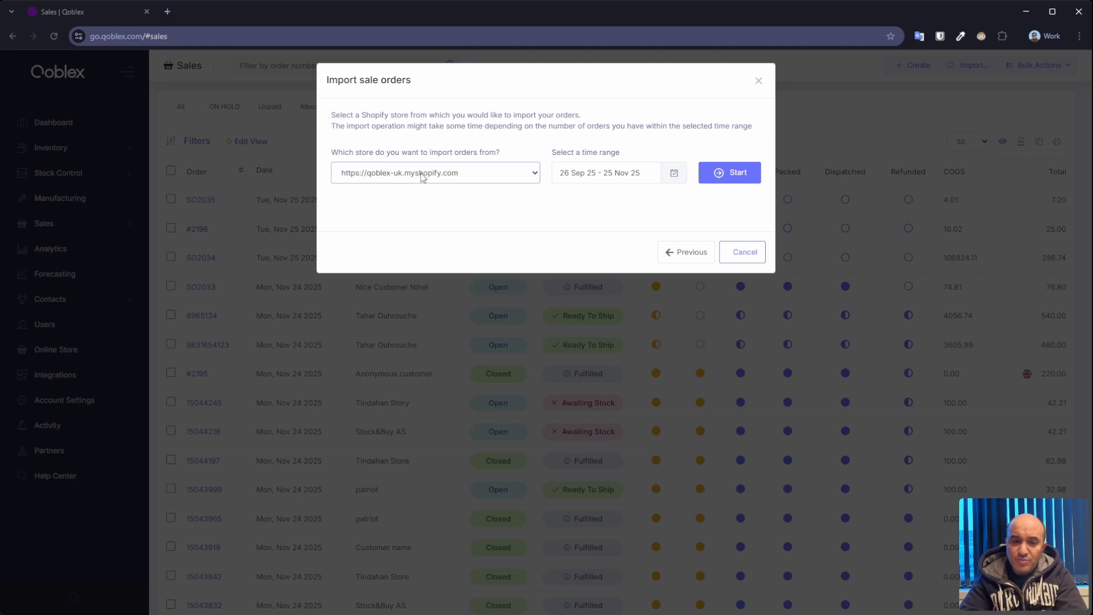
pyautogui.click(588, 172)
pyautogui.click(638, 151)
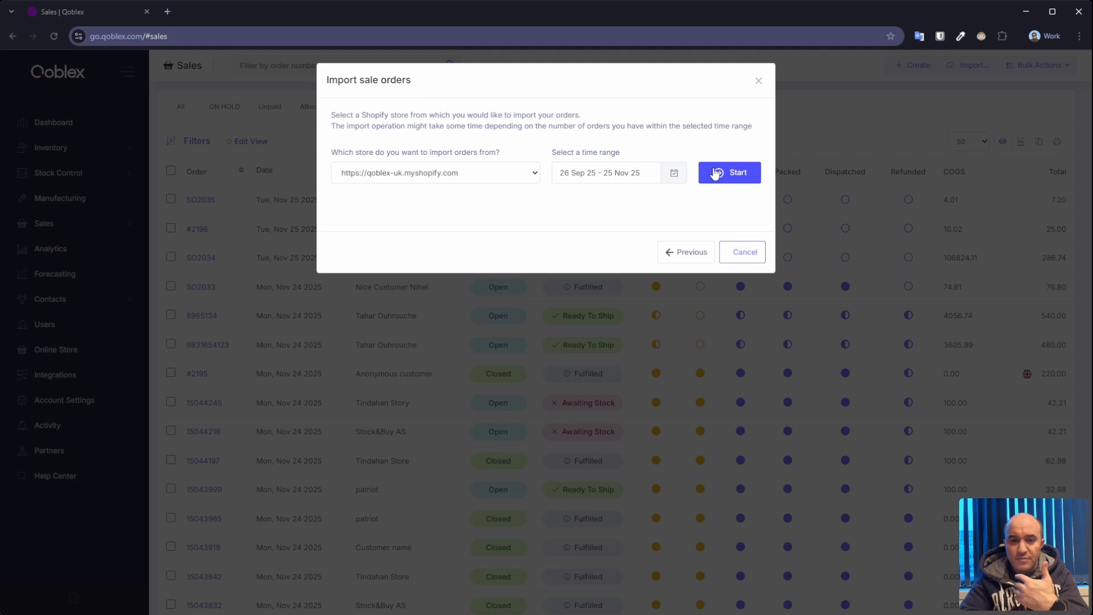
pyautogui.click(683, 252)
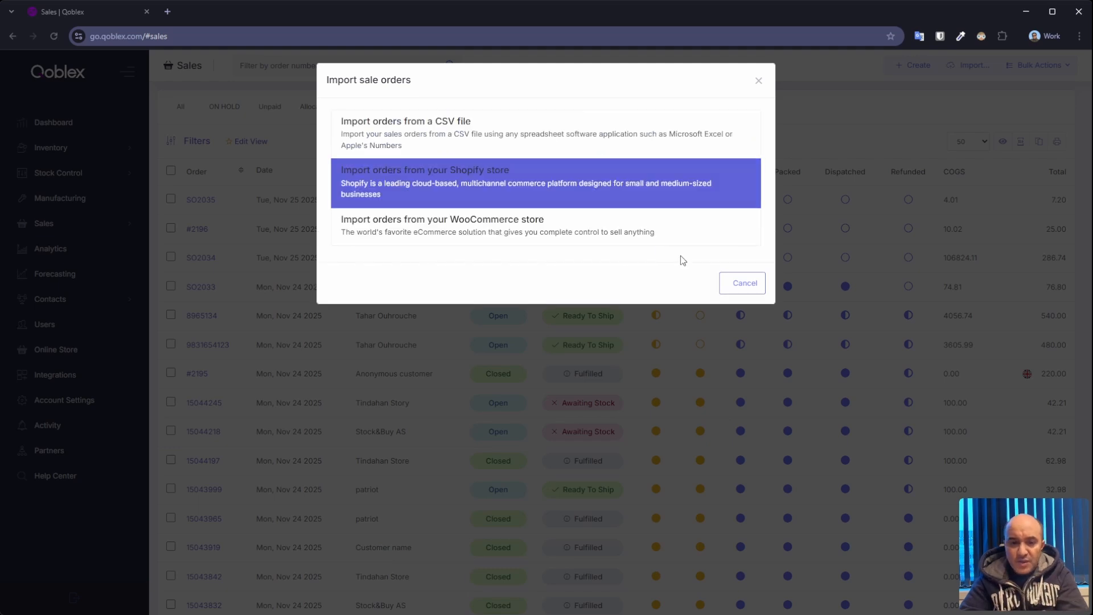
pyautogui.click(467, 224)
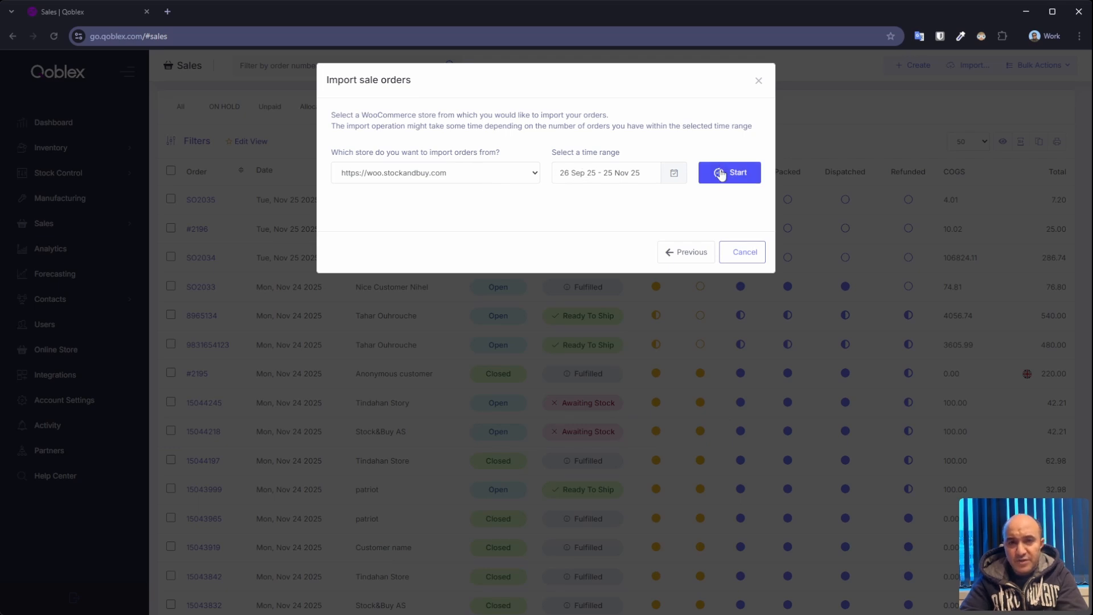
pyautogui.click(743, 252)
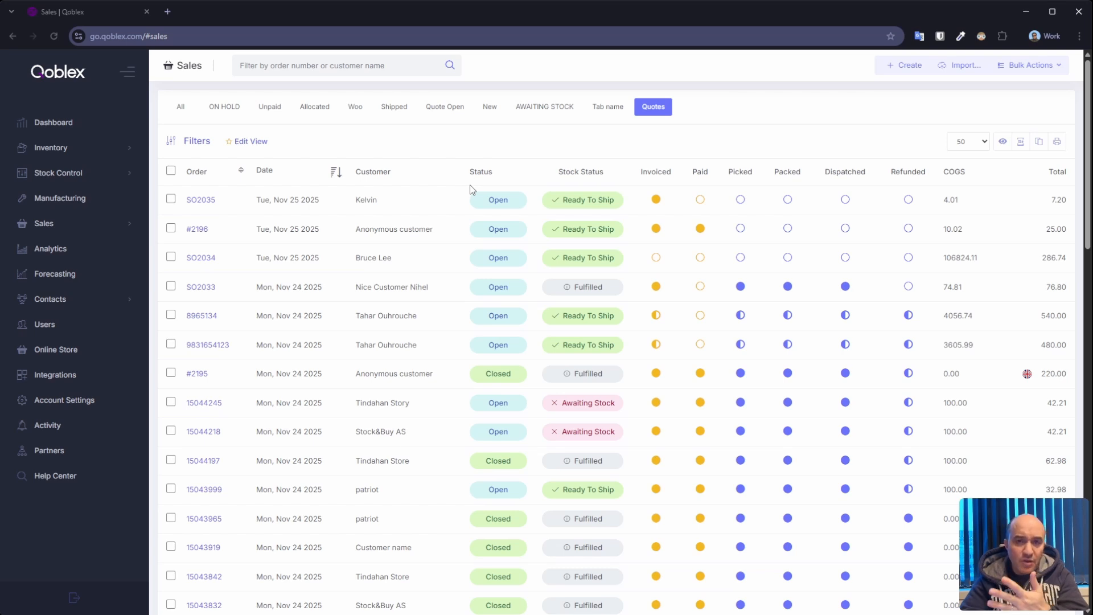
# Step: Select all orders on the page and review the available bulk actions, including the stores offered for syncing orders
pyautogui.click(170, 171)
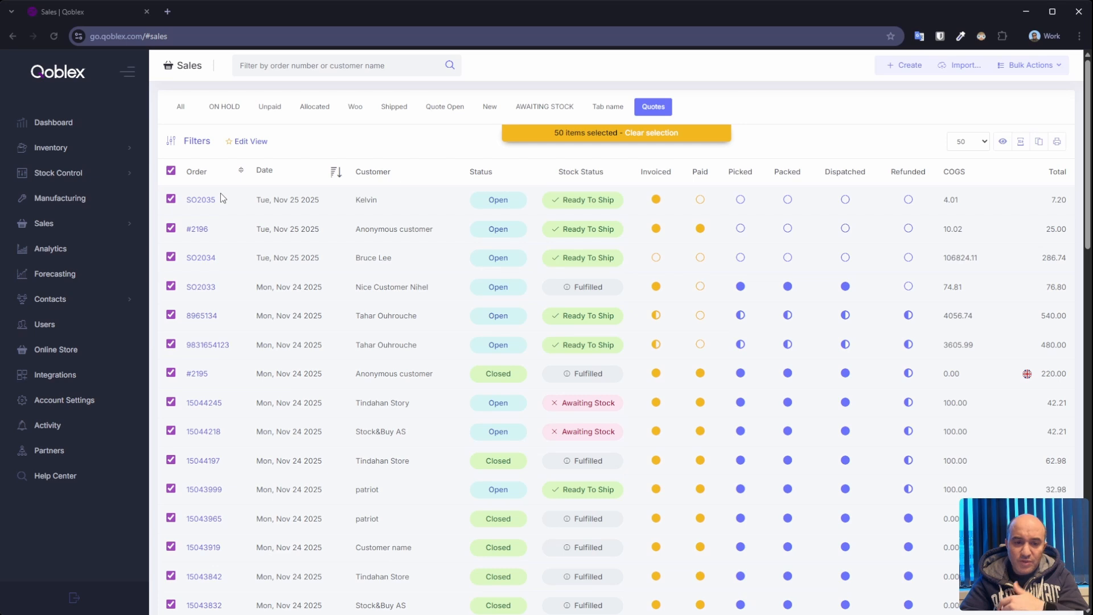
pyautogui.click(1023, 67)
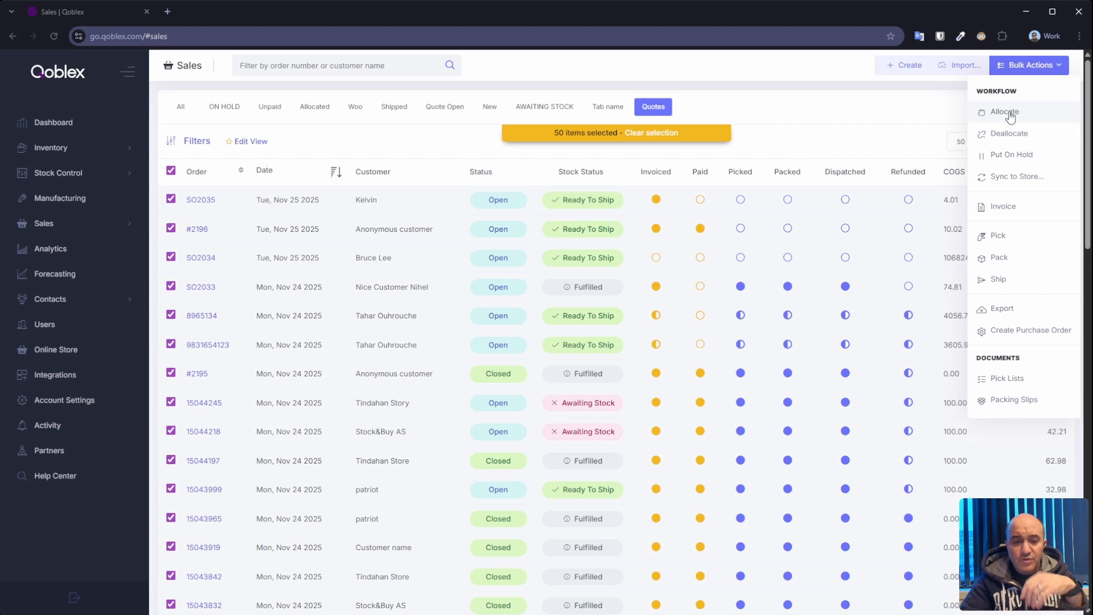
pyautogui.click(1002, 177)
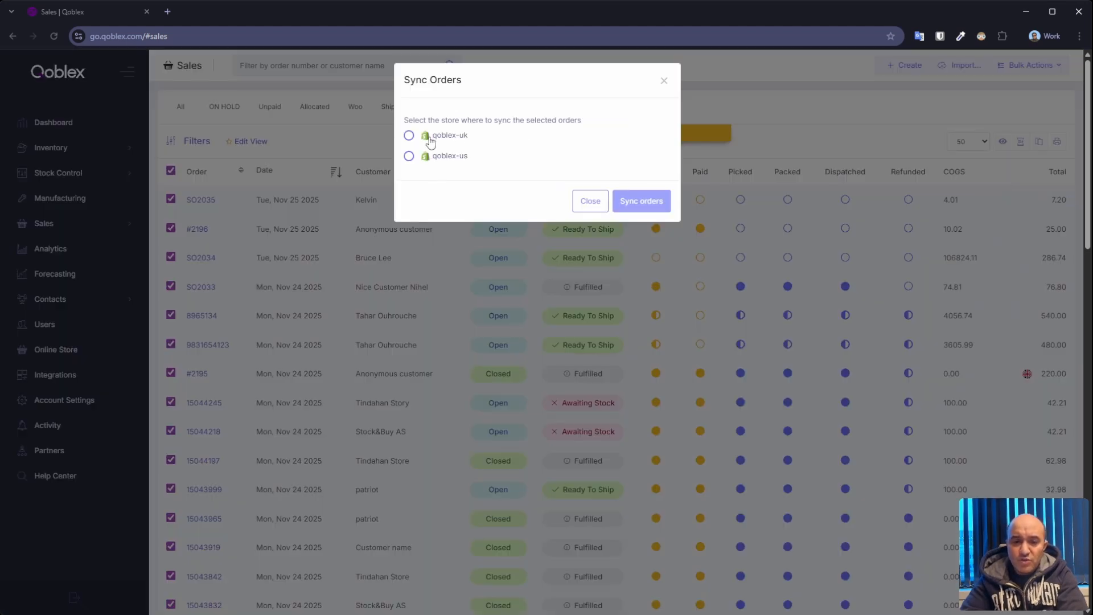
pyautogui.click(590, 205)
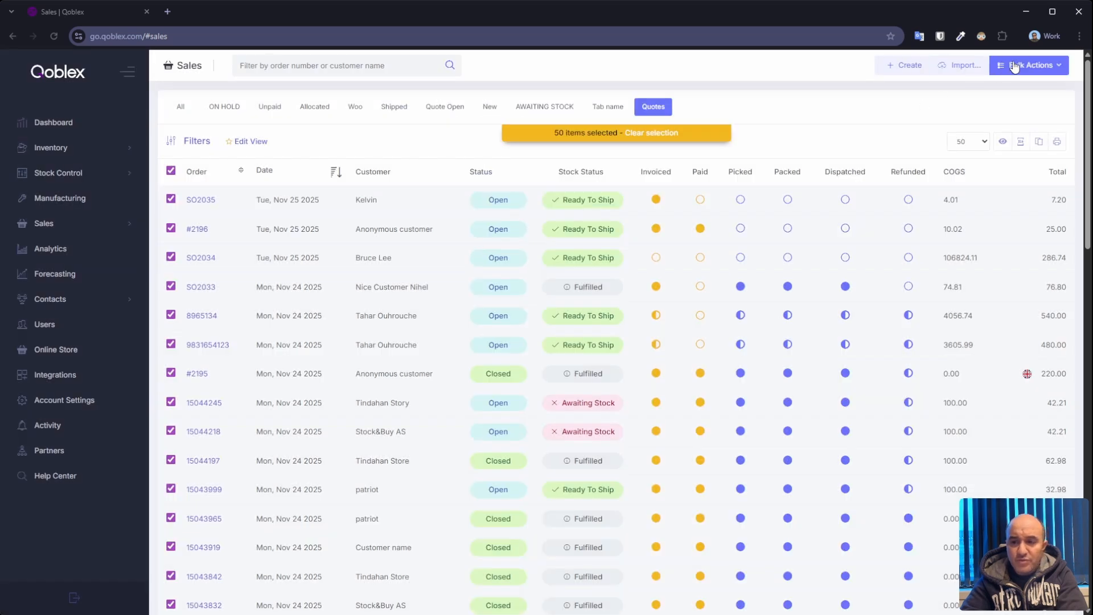
pyautogui.click(1019, 67)
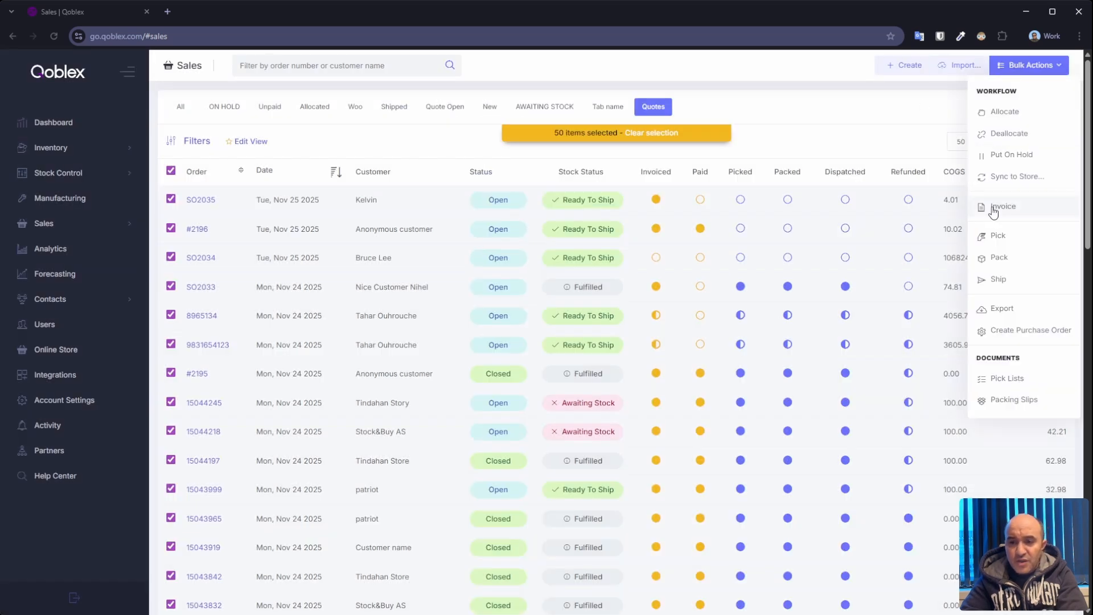